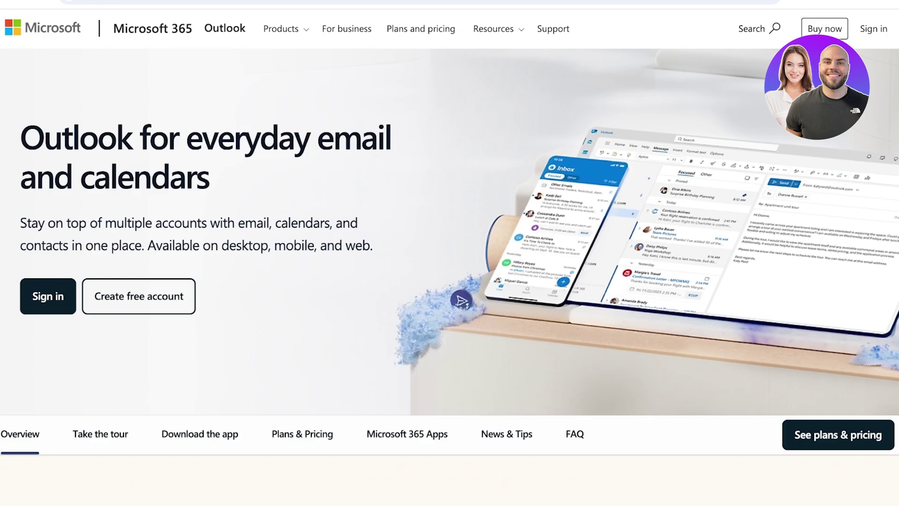
# Skip the 'Sign in faster with a passkey' offer to finish signing in to Outlook
pyautogui.scroll(-1, 449, 253)
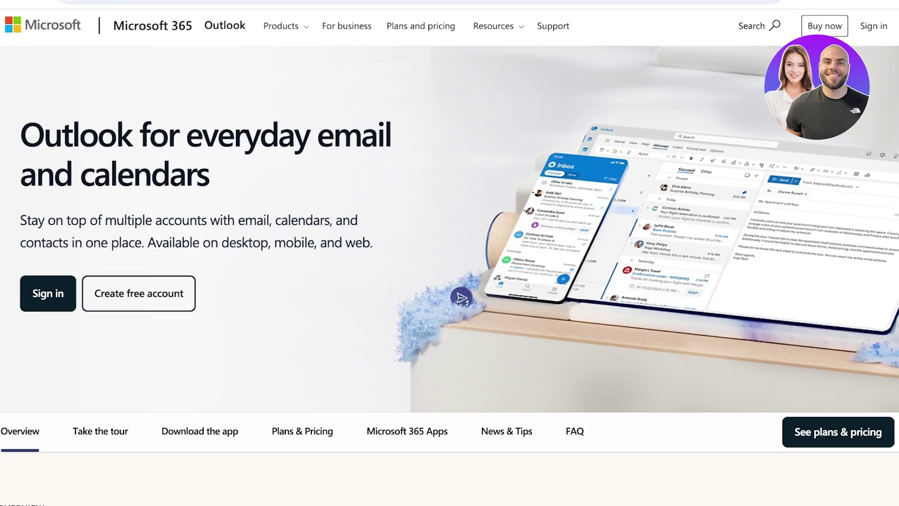
pyautogui.scroll(1, 449, 253)
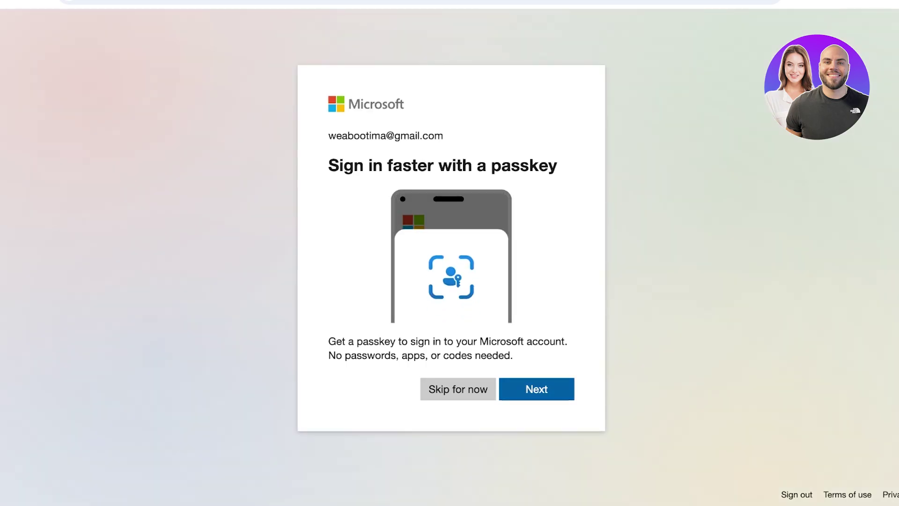
pyautogui.click(458, 388)
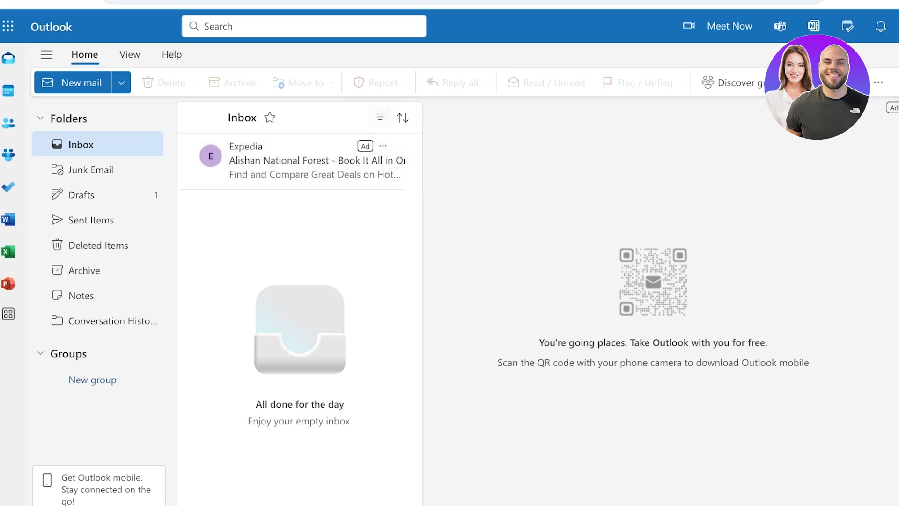
pyautogui.click(380, 117)
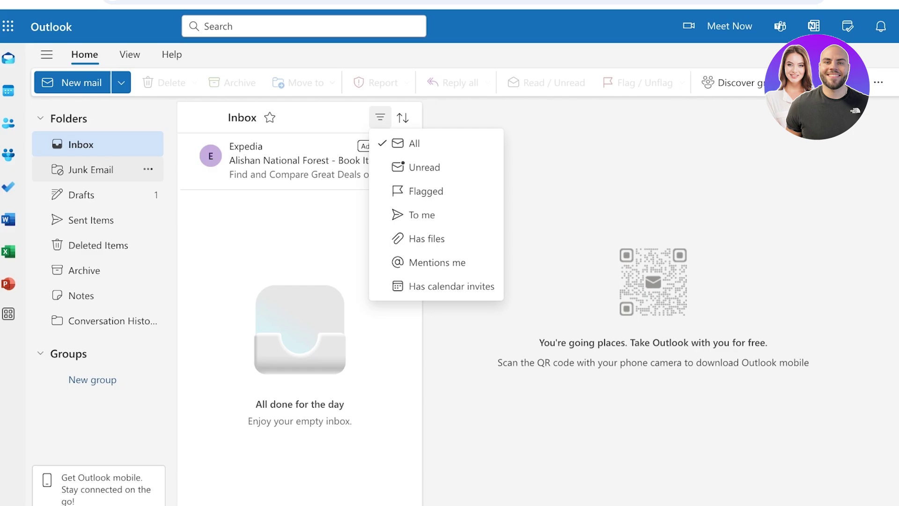
pyautogui.click(91, 169)
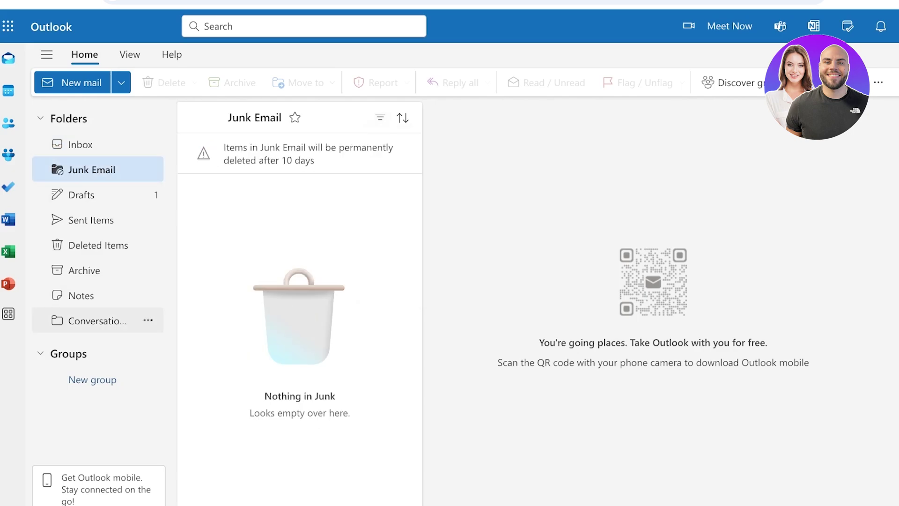
pyautogui.click(94, 194)
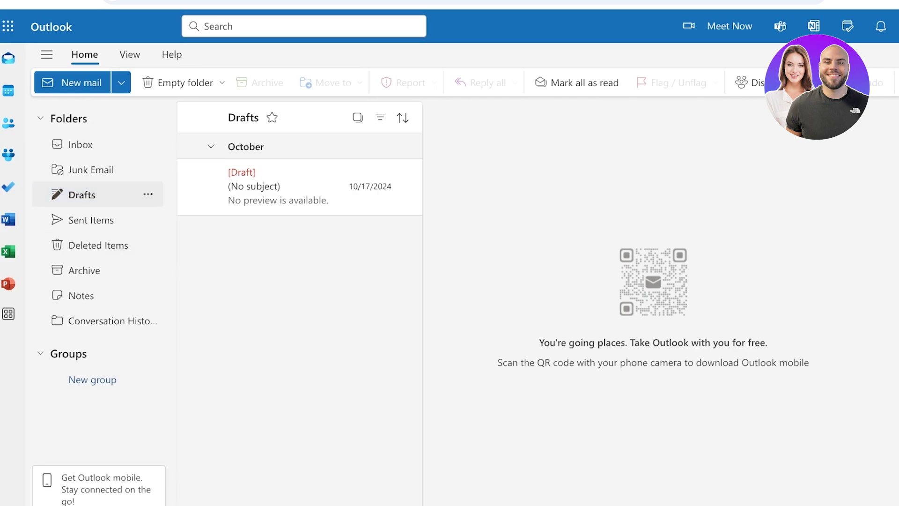
pyautogui.click(84, 144)
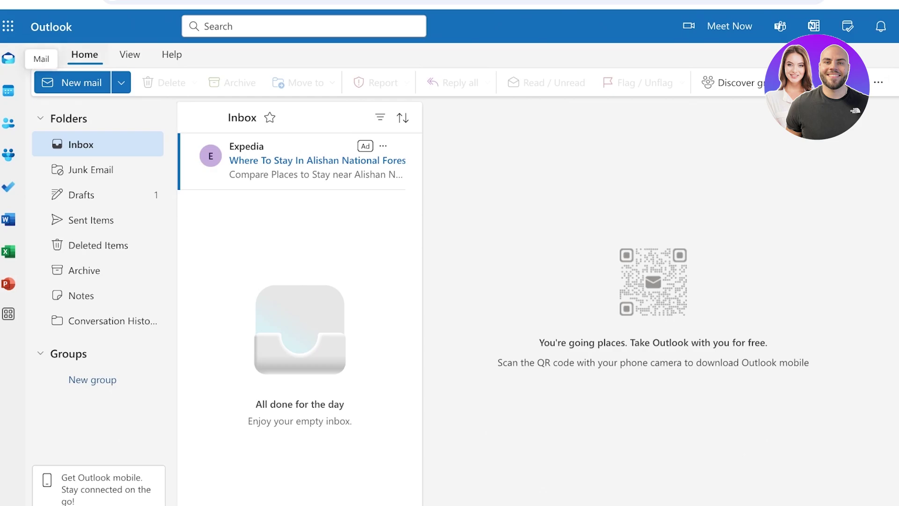
# Toggle the folder pane, then look at the New mail item types and the Microsoft 365 app list
pyautogui.click(47, 55)
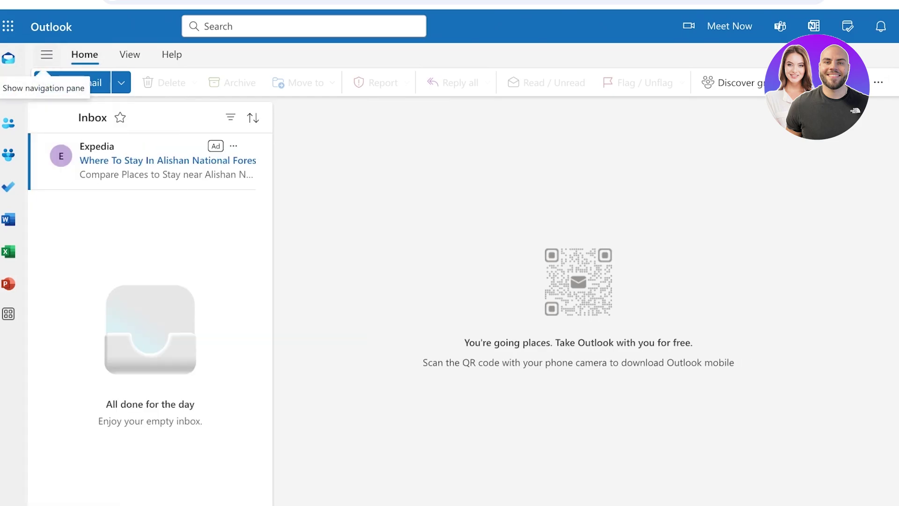
pyautogui.click(47, 54)
pyautogui.click(121, 83)
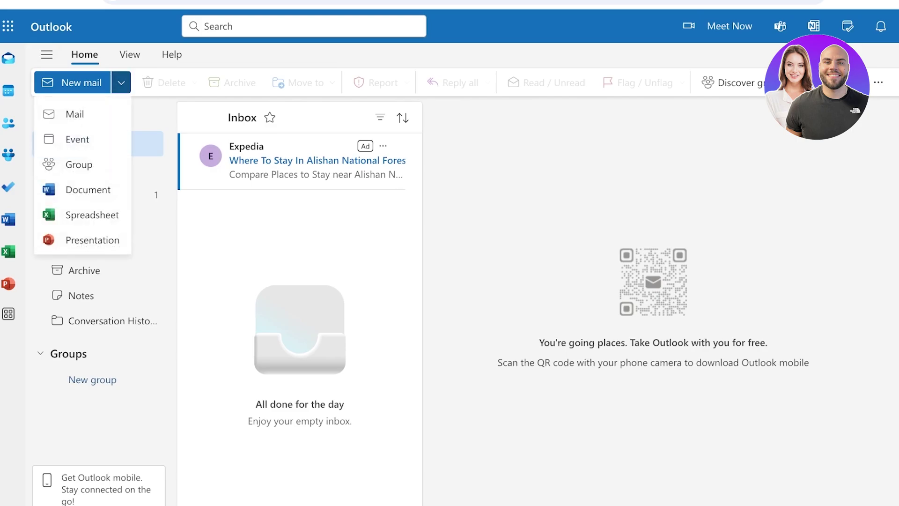
pyautogui.click(120, 83)
pyautogui.click(8, 26)
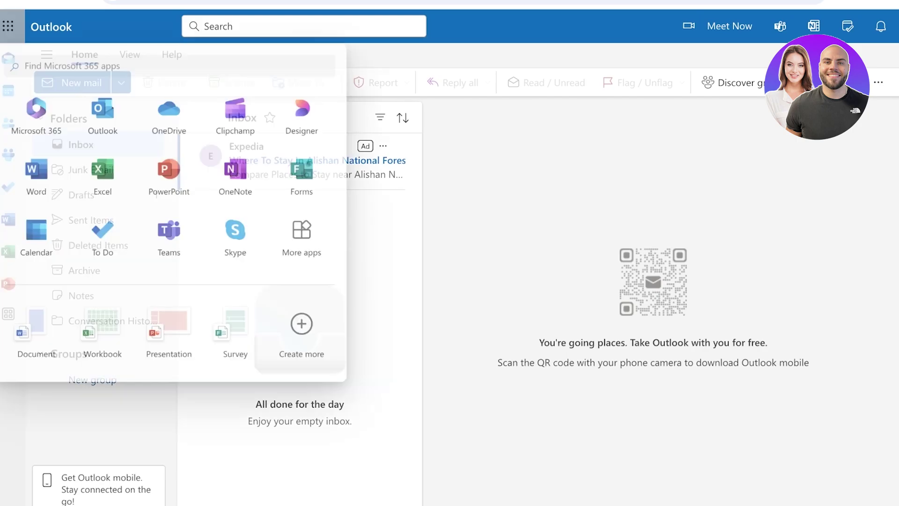
# Search all mail folders for 'quicksteps'
pyautogui.click(414, 26)
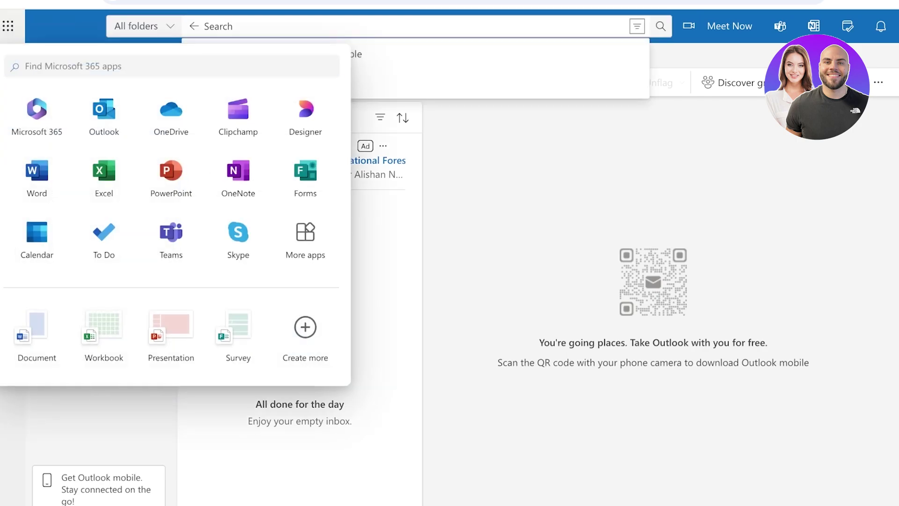
pyautogui.press('Escape')
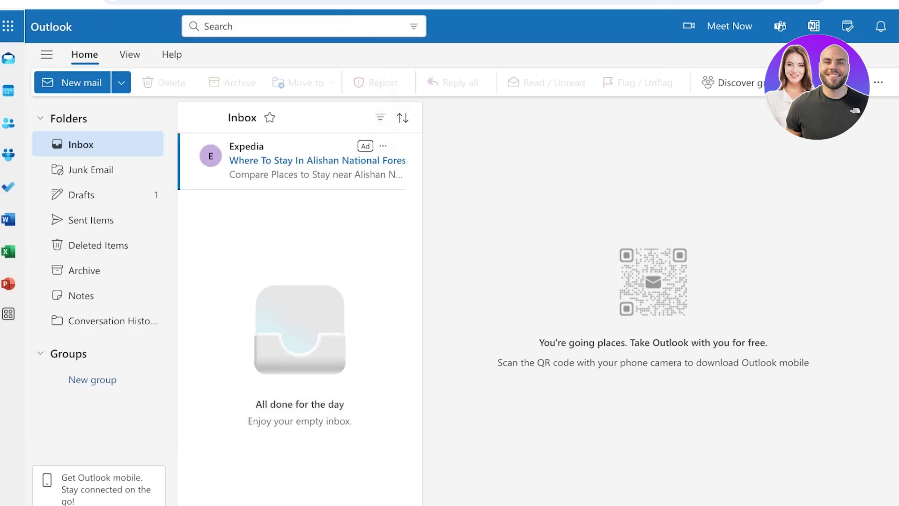
pyautogui.click(414, 26)
pyautogui.write('quicksteps')
pyautogui.press('Return')
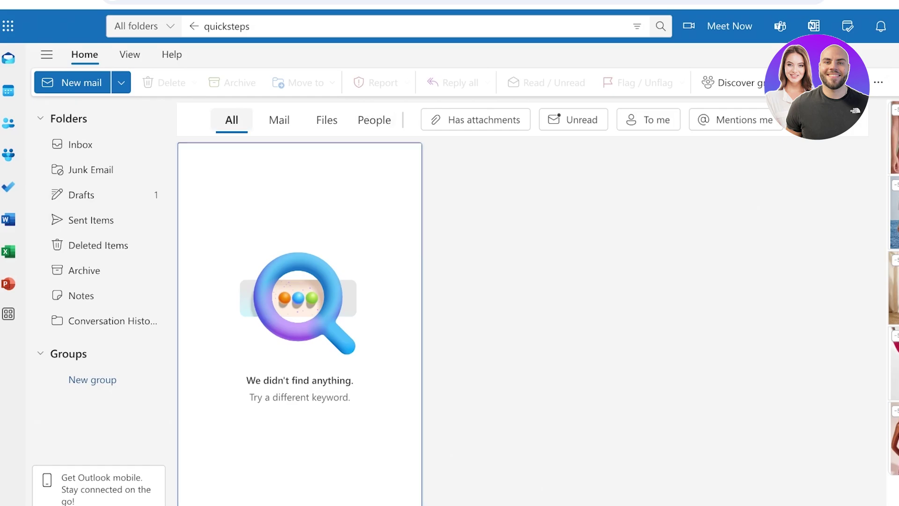
# Exit the 'quicksteps' search back to the Inbox and glance at the ribbon's overflow commands
pyautogui.click(206, 27)
pyautogui.press('Escape')
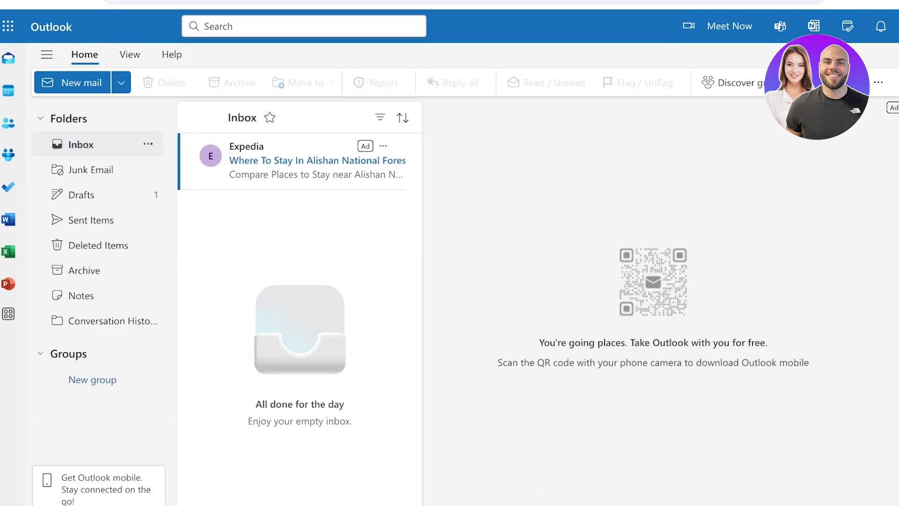
pyautogui.click(878, 82)
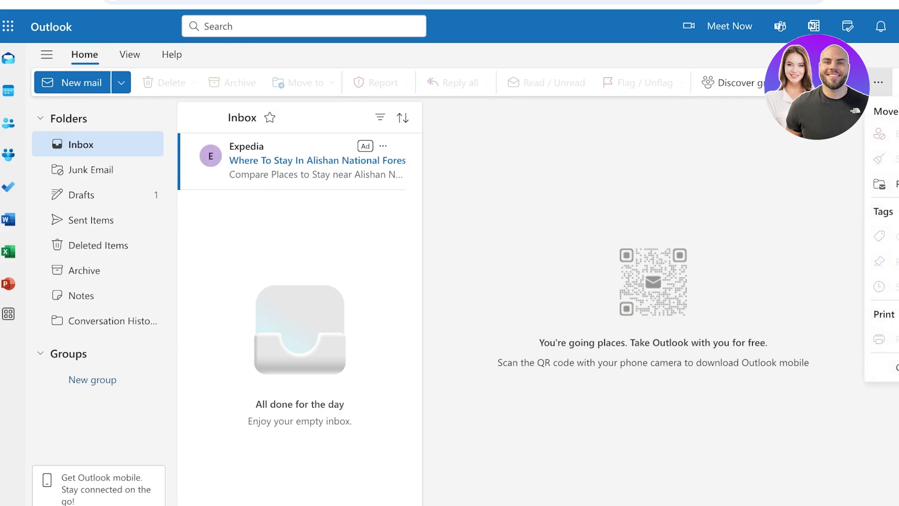
pyautogui.press('Escape')
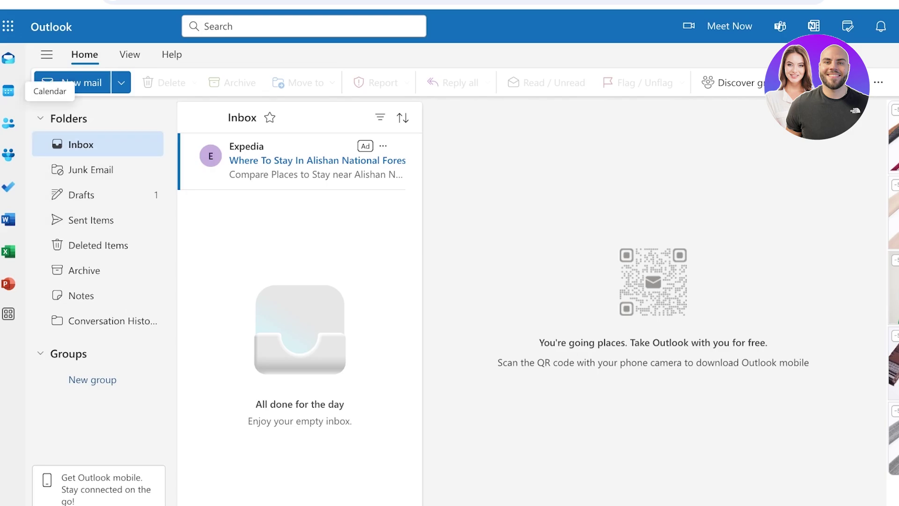
pyautogui.click(9, 91)
pyautogui.click(8, 58)
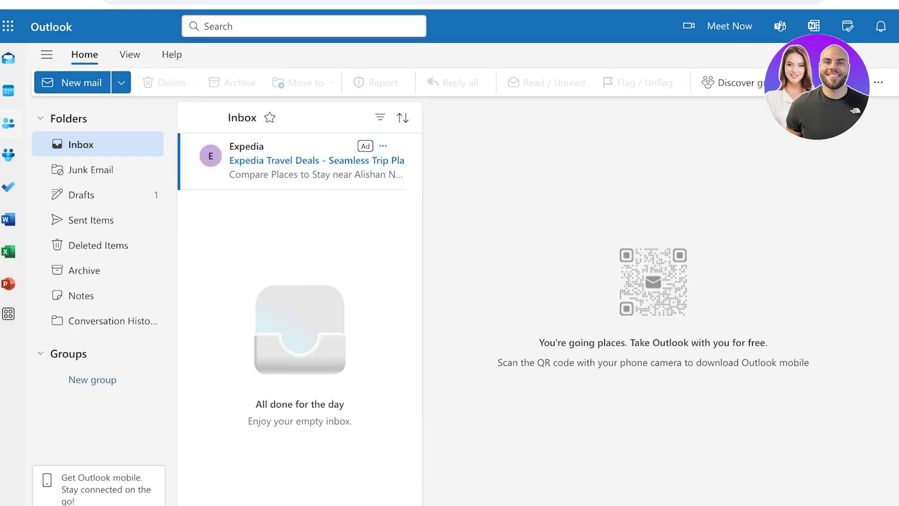
# Send a new subject-less message with body 'dfkdsfpojsd' to the recipient's e-mail address
pyautogui.click(72, 82)
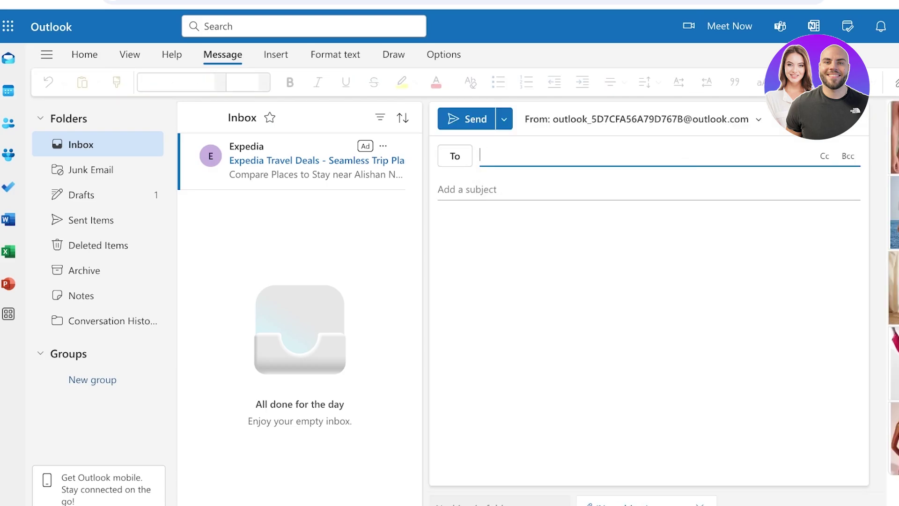
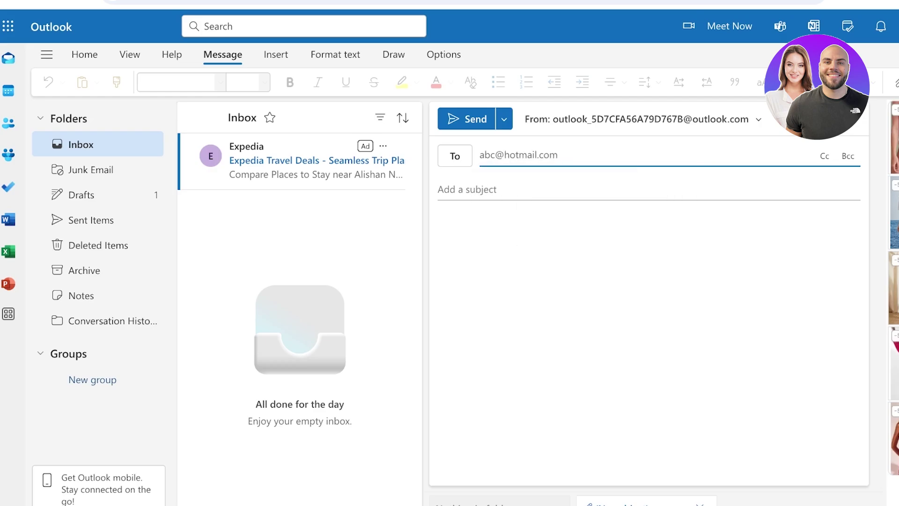
pyautogui.click(440, 223)
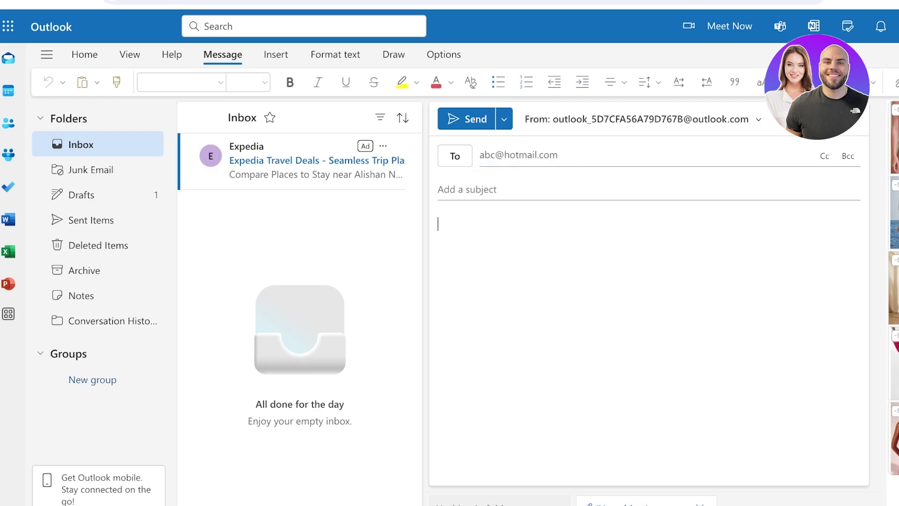
pyautogui.write('dfkdsfpojsd')
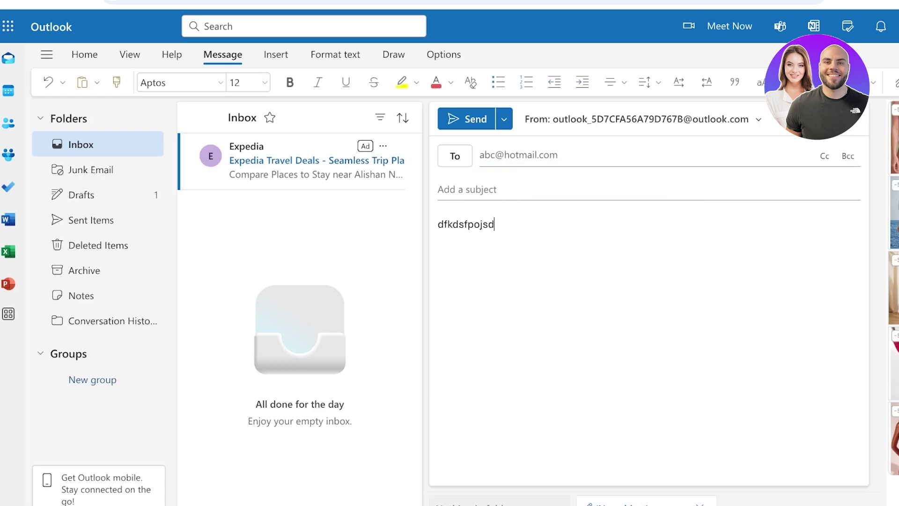
pyautogui.click(466, 118)
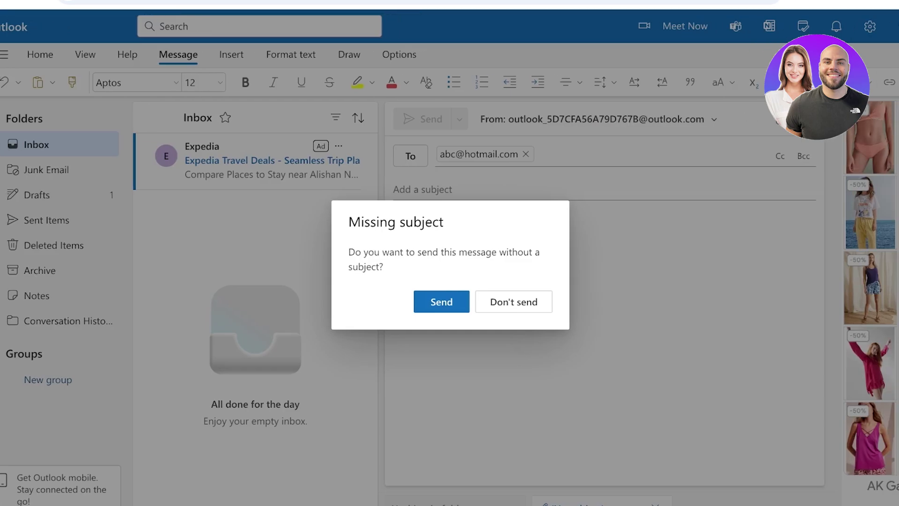
# Confirm sending without a subject, then view a new message's Schedule send times and cancel
pyautogui.click(441, 302)
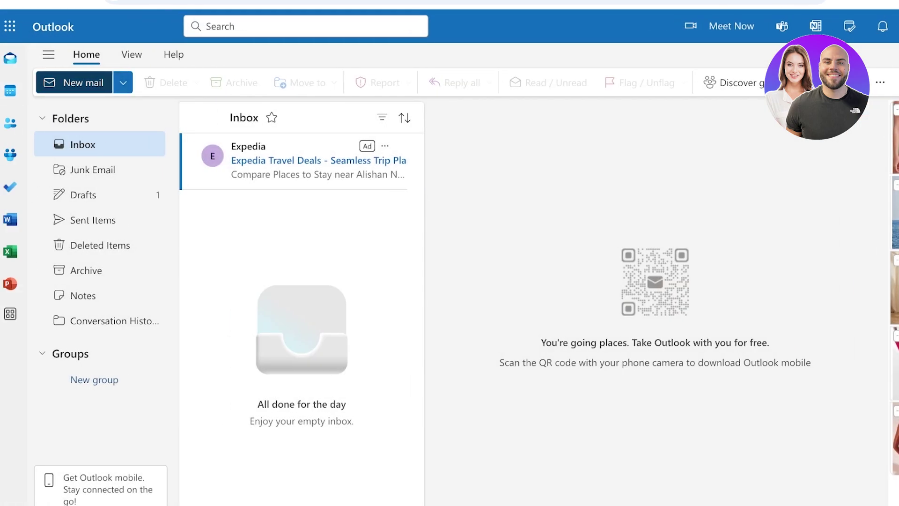
pyautogui.click(74, 83)
pyautogui.click(506, 119)
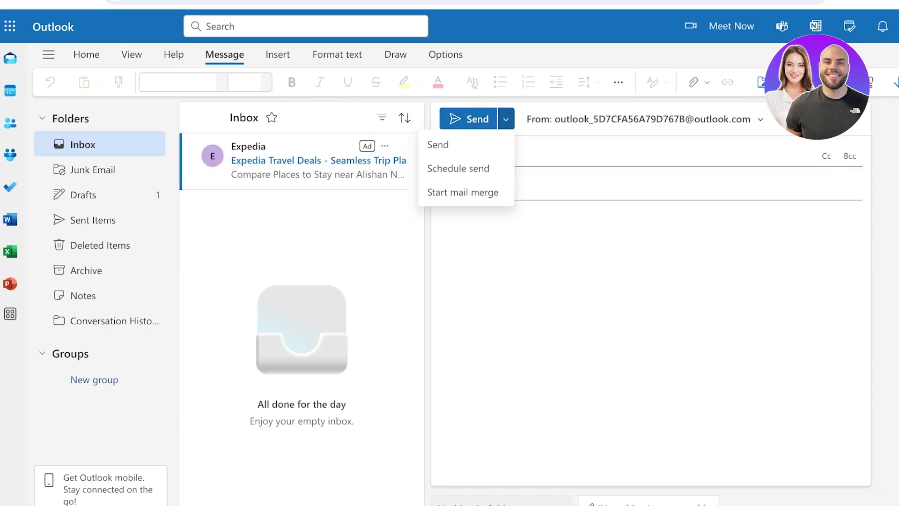
pyautogui.click(458, 163)
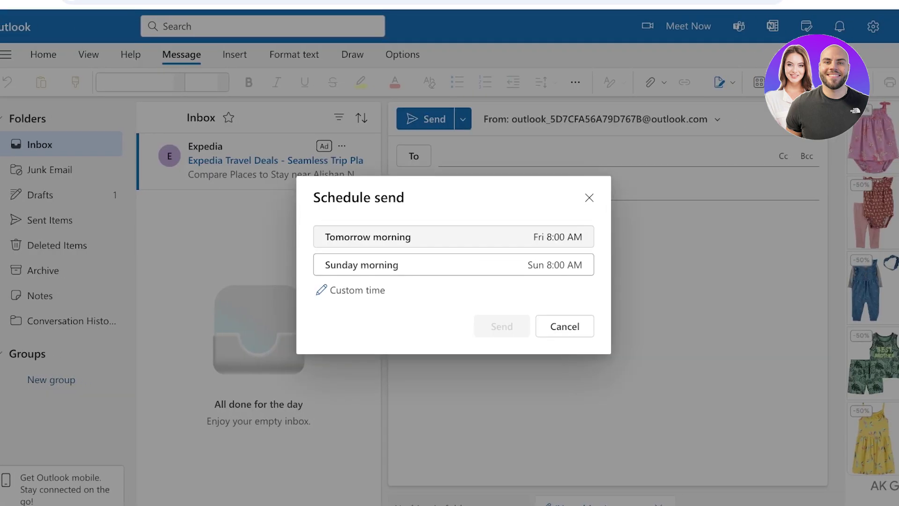
pyautogui.click(589, 197)
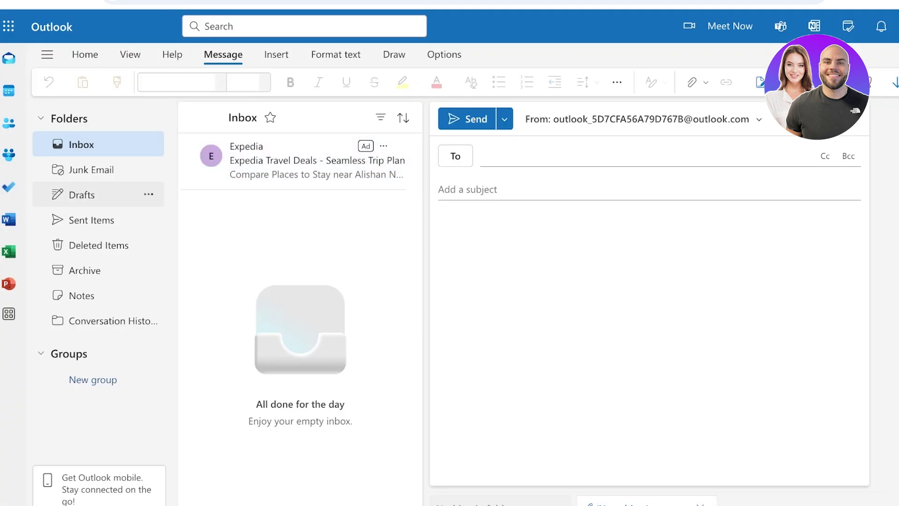
# Browse Deleted Items and its recoverable items, then open the December 2024 calendar
pyautogui.click(99, 245)
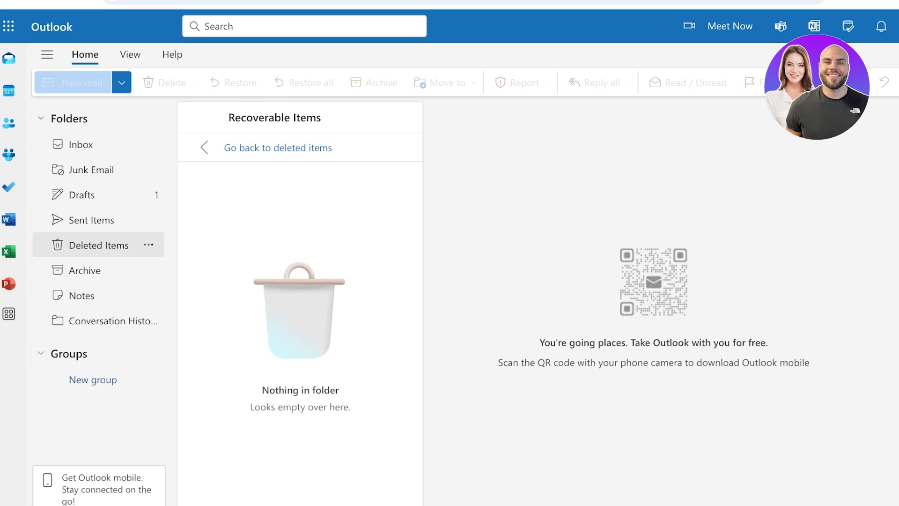
pyautogui.click(100, 245)
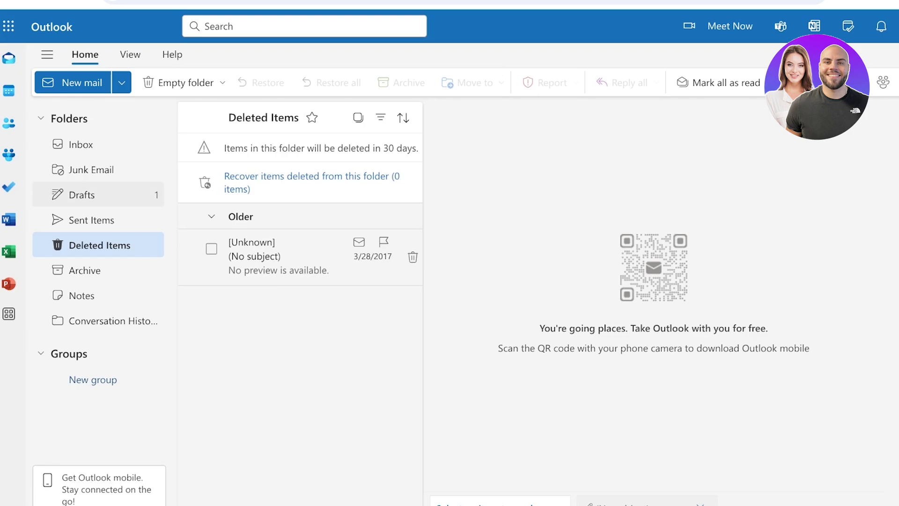
pyautogui.click(9, 90)
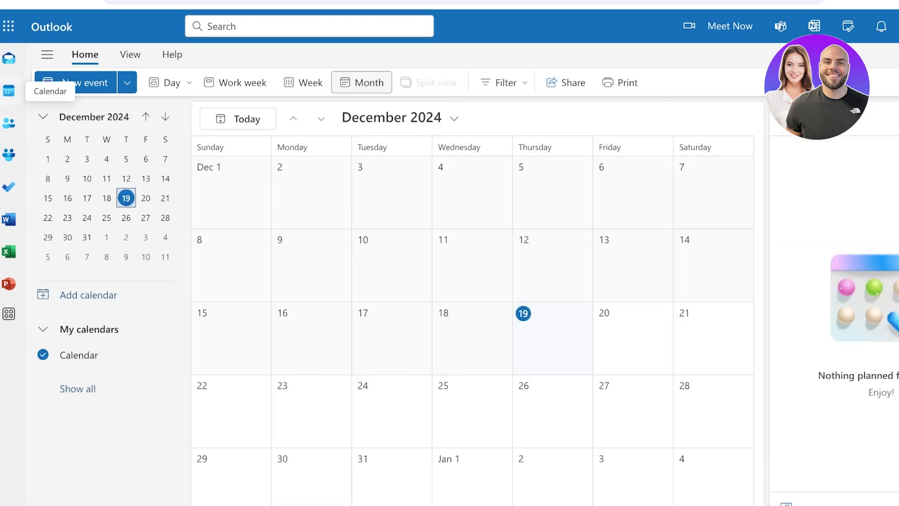
# Return from the calendar to the Deleted Items mail folder
pyautogui.click(9, 58)
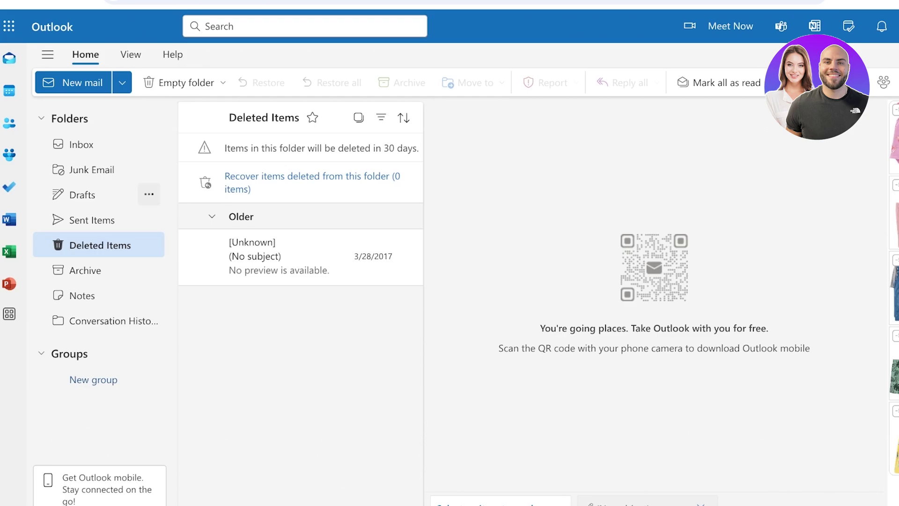
# Go to the Inbox and start a new mail draft from the New mail menu
pyautogui.click(82, 144)
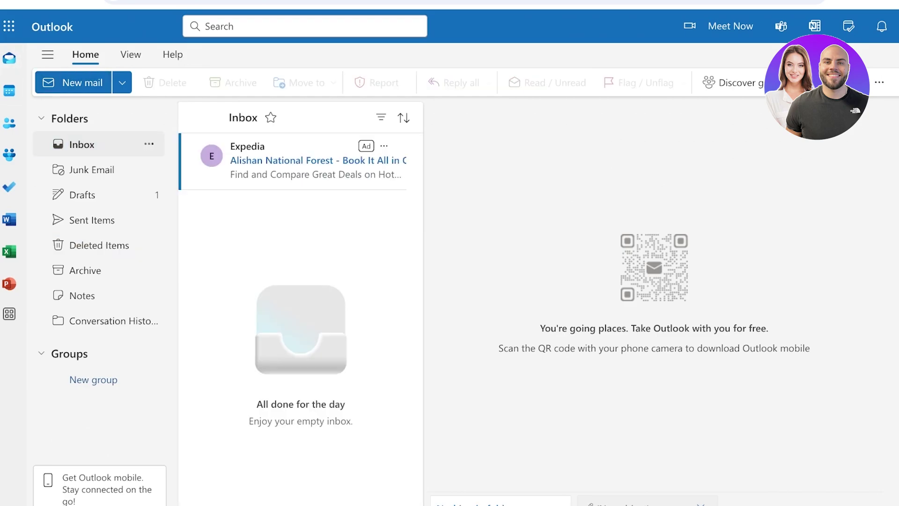
pyautogui.click(9, 26)
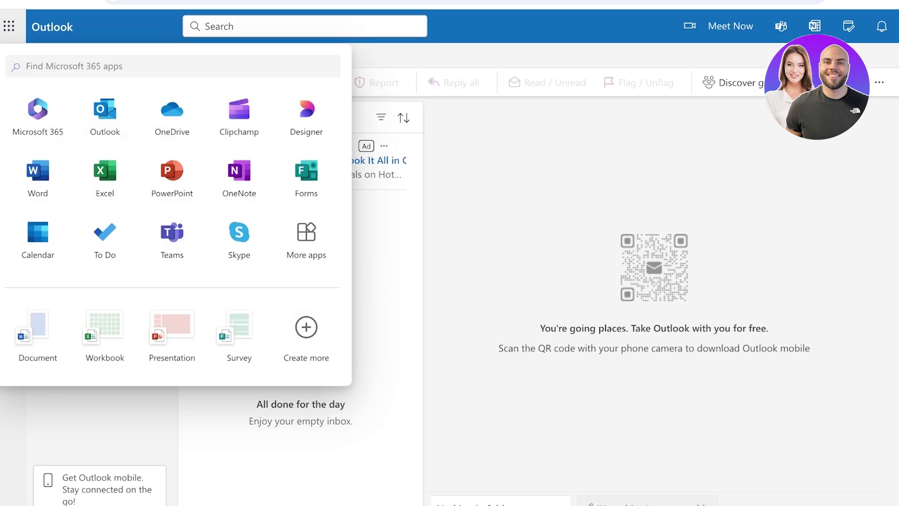
pyautogui.click(9, 25)
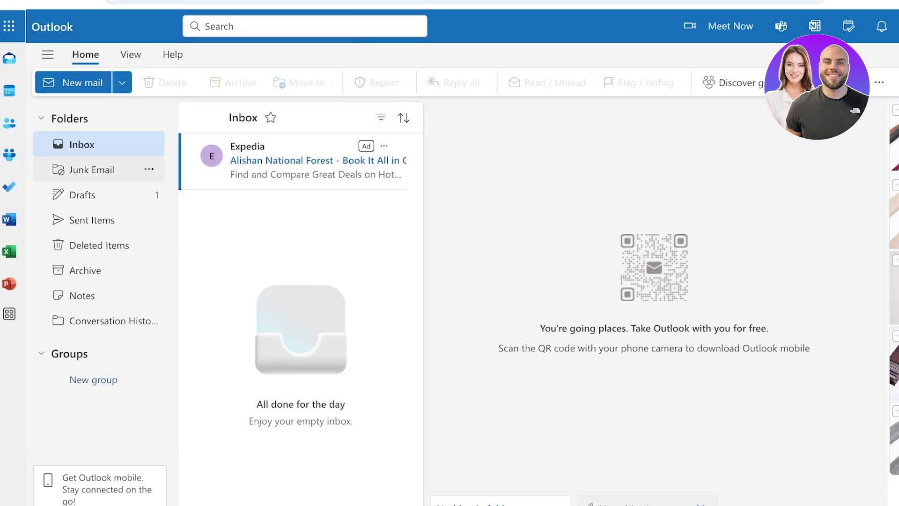
pyautogui.click(121, 83)
pyautogui.click(76, 114)
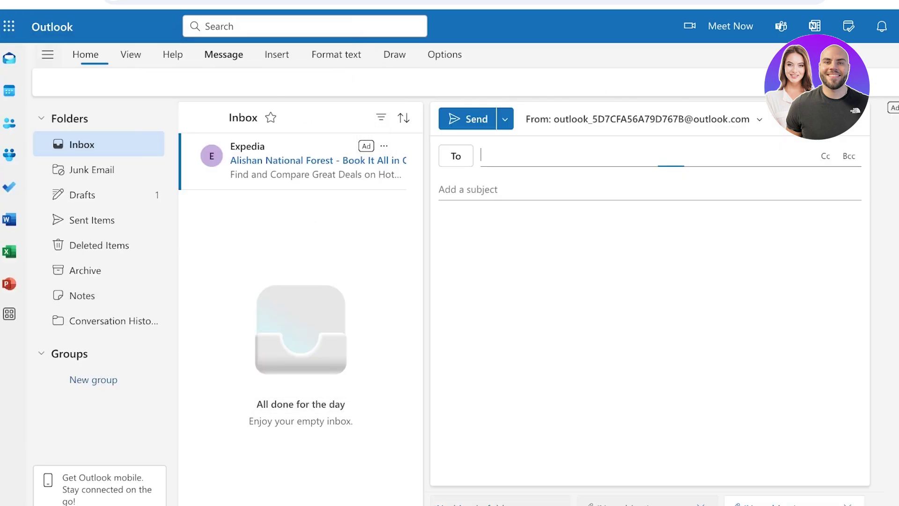
pyautogui.click(47, 54)
pyautogui.click(47, 54)
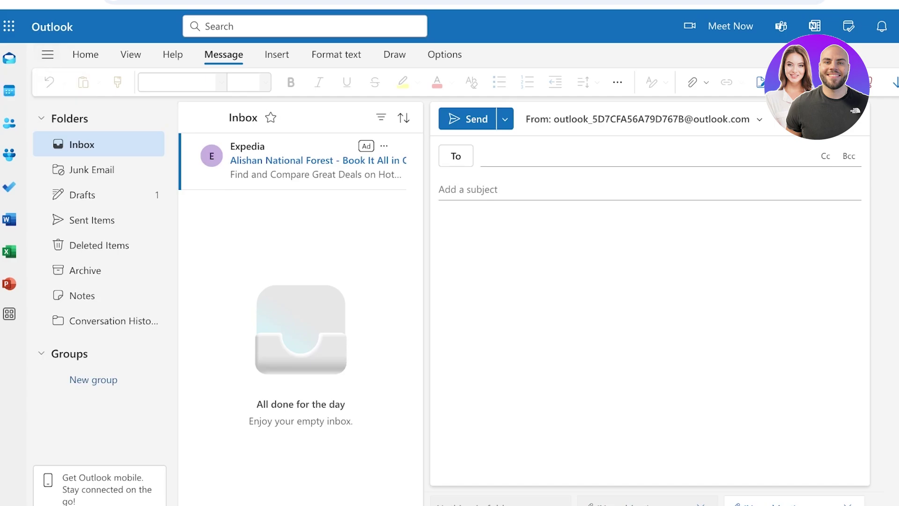
# Open the Editor writing suggestions for the draft, then switch to the calendar
pyautogui.click(872, 82)
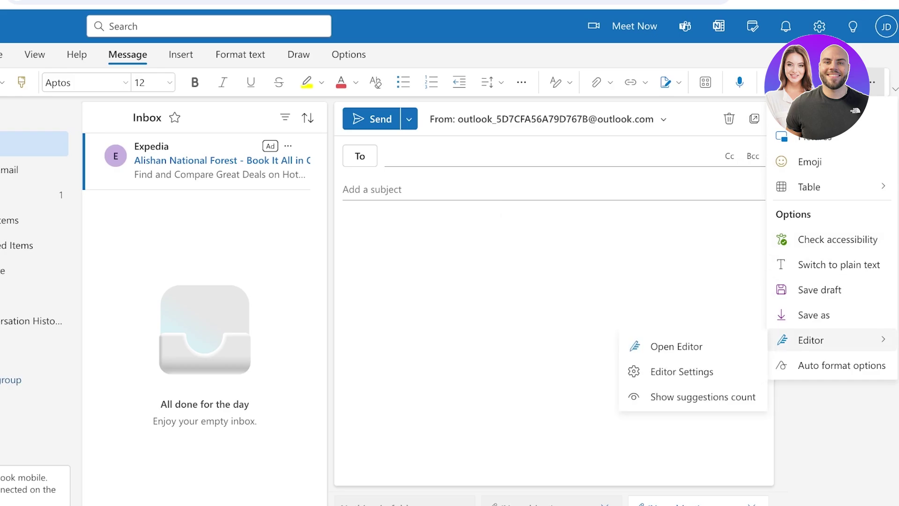
pyautogui.press('Escape')
pyautogui.click(872, 82)
pyautogui.moveTo(810, 340)
pyautogui.click(665, 346)
pyautogui.scroll(-4, 788, 281)
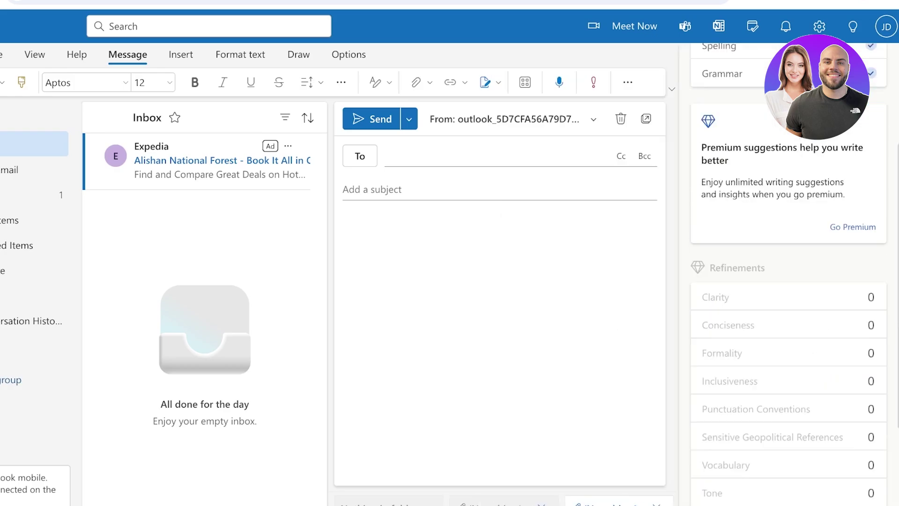
pyautogui.scroll(4, 789, 281)
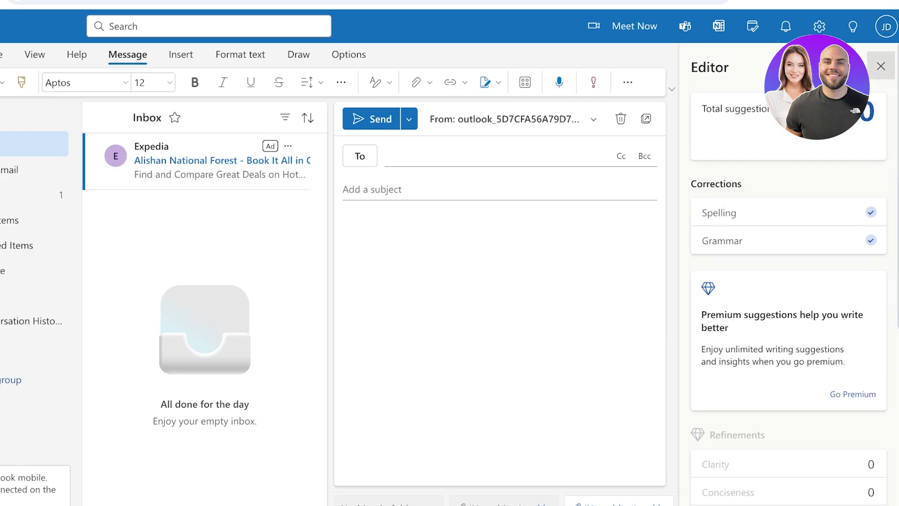
pyautogui.click(0, 90)
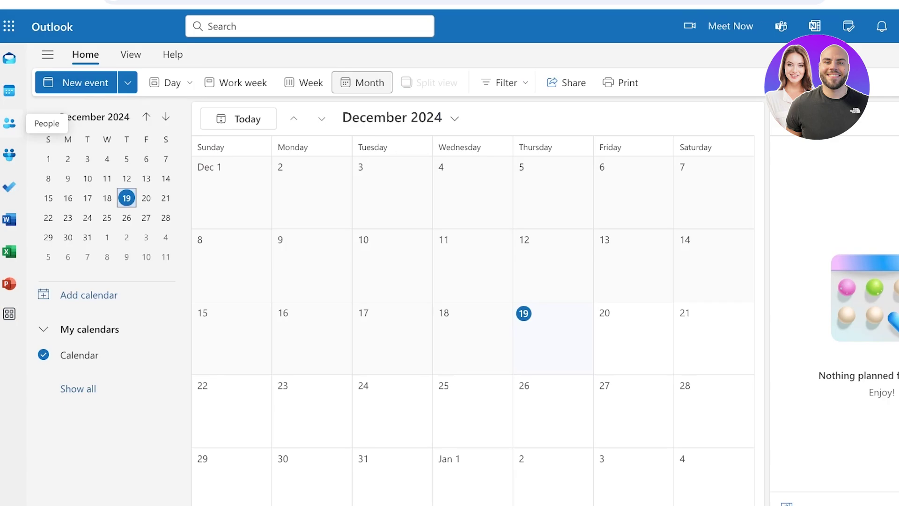
# Open People to view the empty All contacts list, then leave it
pyautogui.click(10, 123)
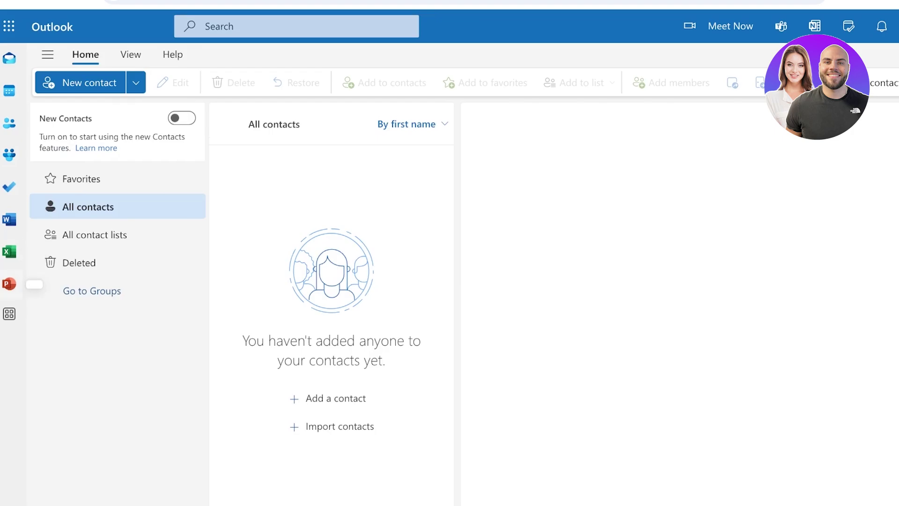
pyautogui.click(10, 313)
# Create a 30-minute event titled 'joi' at 12 PM on Thursday, December 19, 2024
pyautogui.click(9, 90)
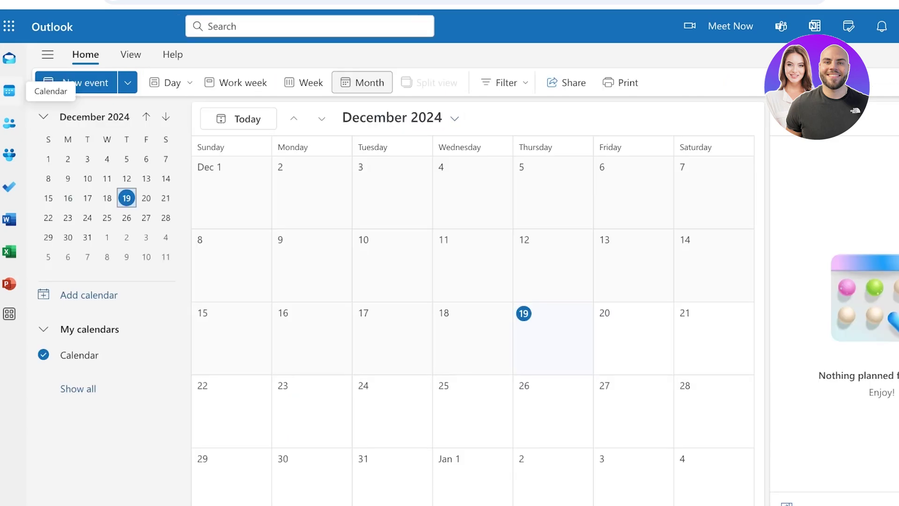
pyautogui.click(553, 340)
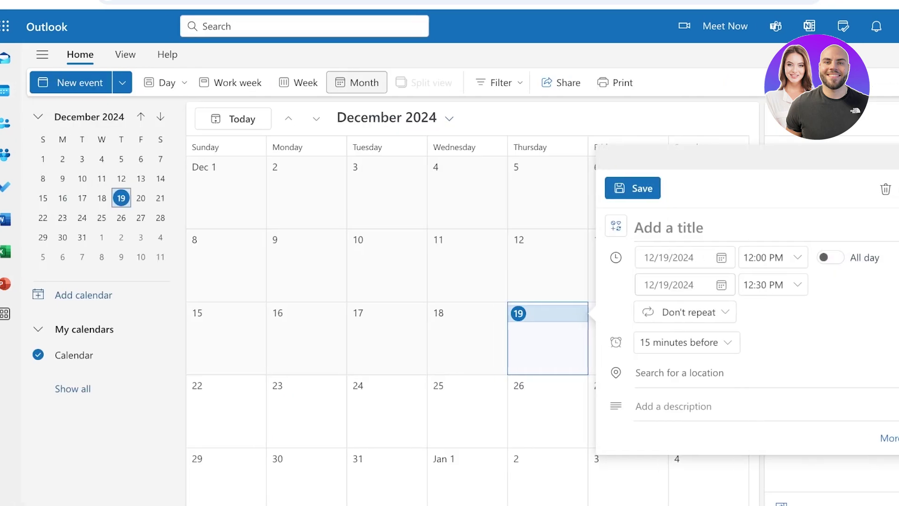
pyautogui.write('joi')
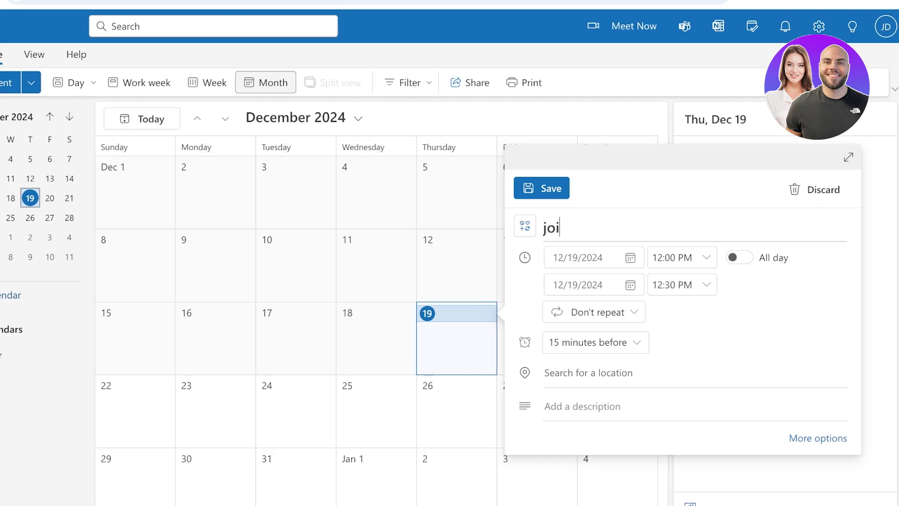
pyautogui.press('Return')
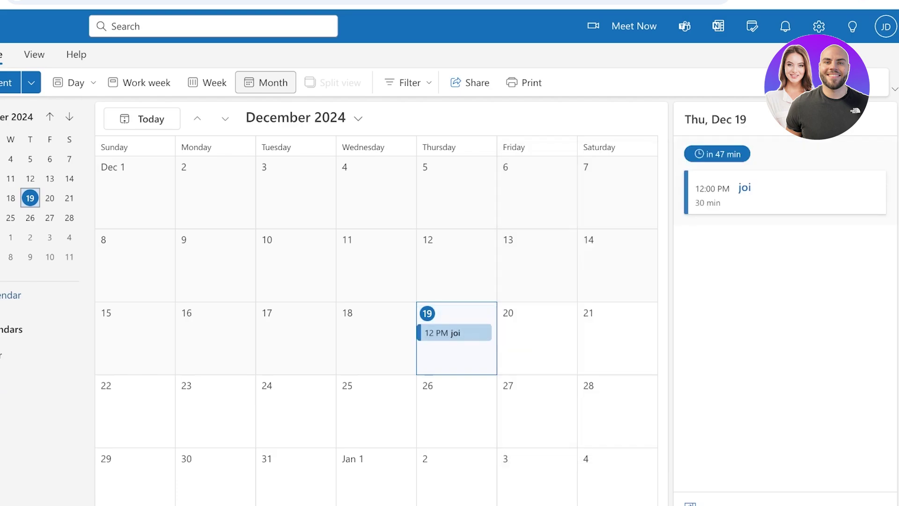